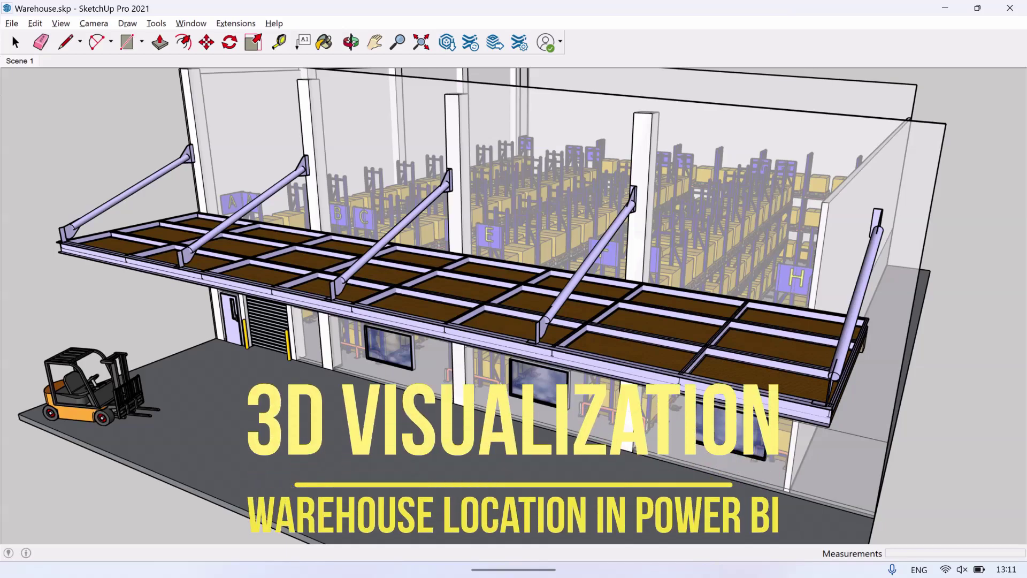
# Open the entity information for the lowest pallet at position 01 in rack A and check its instance name
pyautogui.moveTo(620, 256)
pyautogui.mouseDown()
pyautogui.moveTo(514, 321)
pyautogui.moveTo(428, 342)
pyautogui.moveTo(386, 337)
pyautogui.mouseUp()
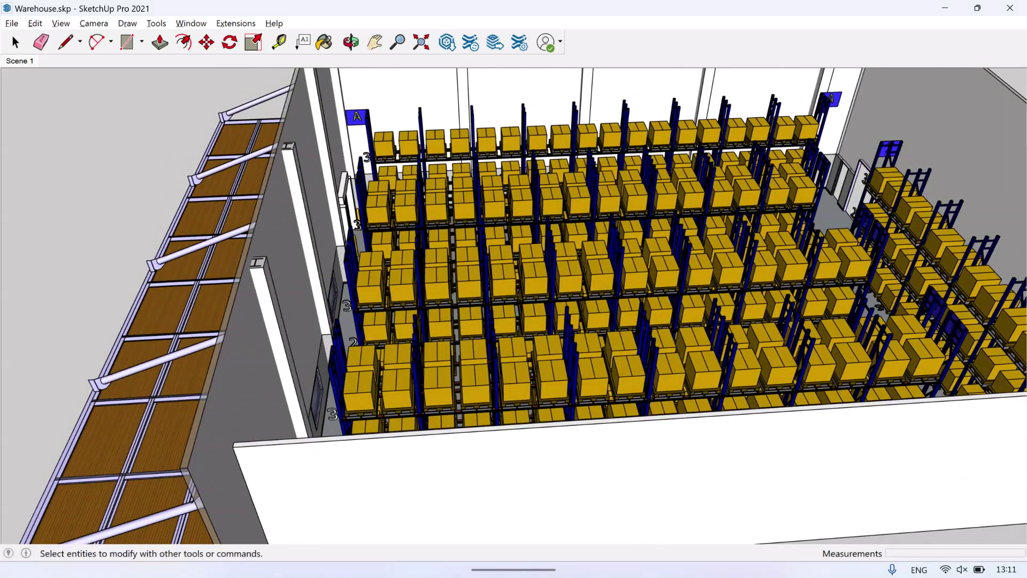
pyautogui.moveTo(513, 300)
pyautogui.mouseDown()
pyautogui.moveTo(428, 300)
pyautogui.moveTo(483, 300)
pyautogui.mouseUp()
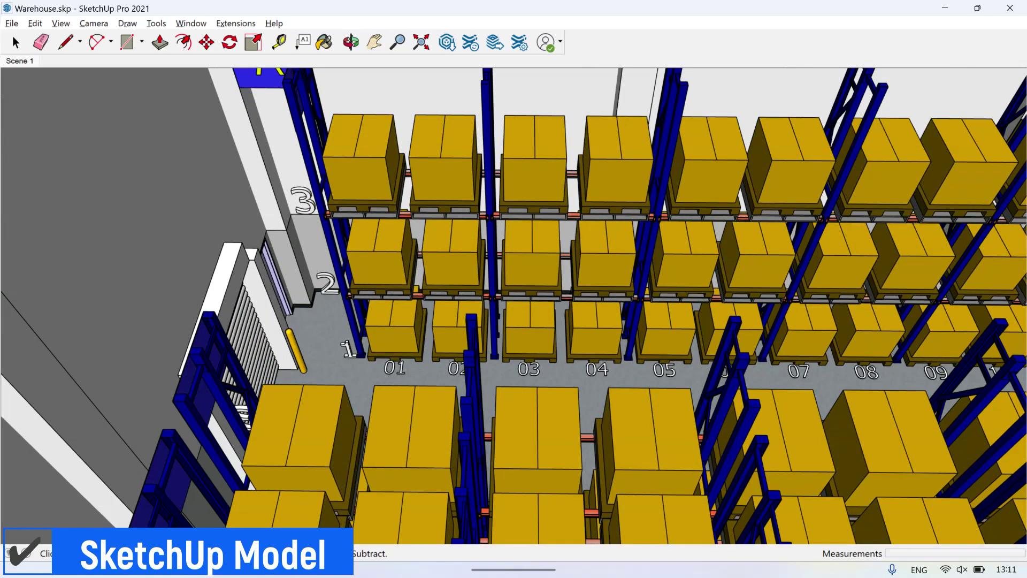
pyautogui.click(393, 337)
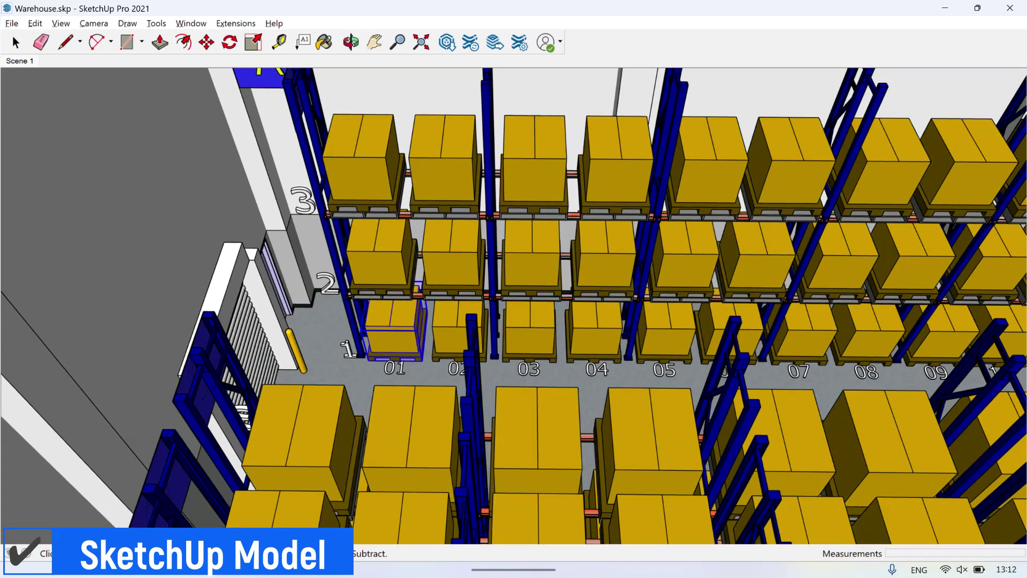
pyautogui.rightClick(386, 327)
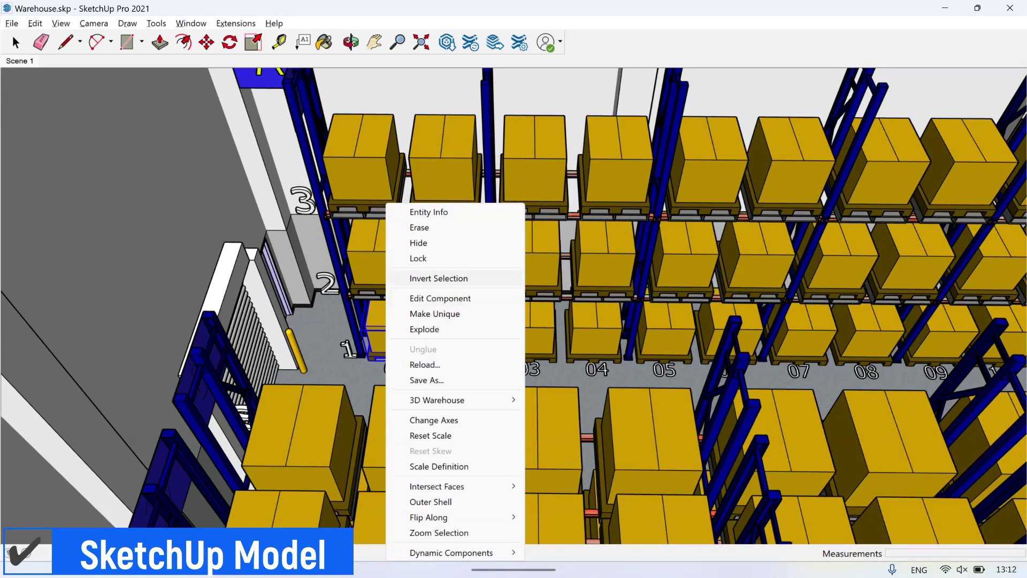
pyautogui.click(429, 213)
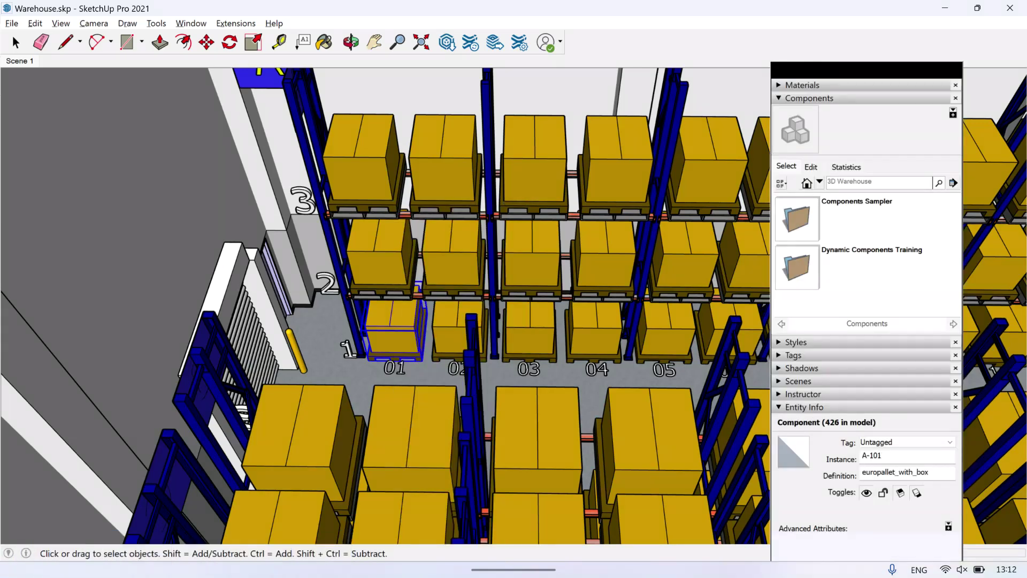
pyautogui.doubleClick(872, 455)
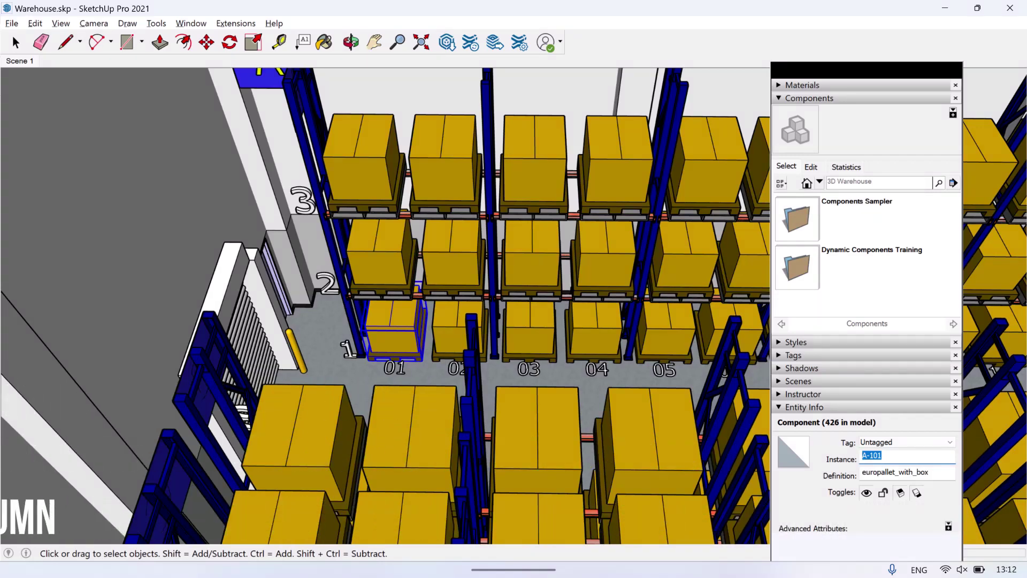
# Check the instance names of the level 2 and 3 pallets at position 01 and the neighbouring position 02 pallets in rack A
pyautogui.click(379, 262)
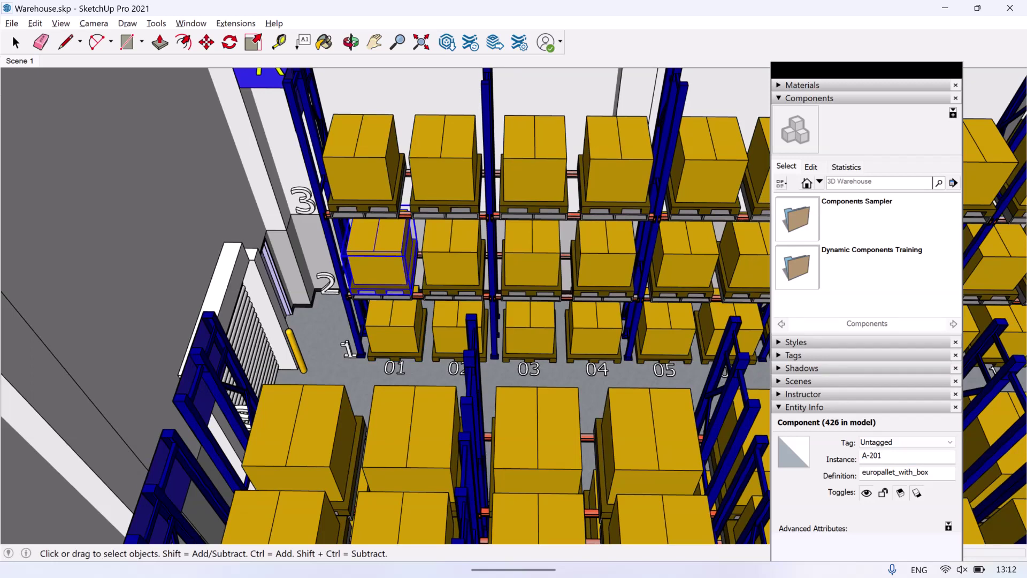
pyautogui.click(360, 167)
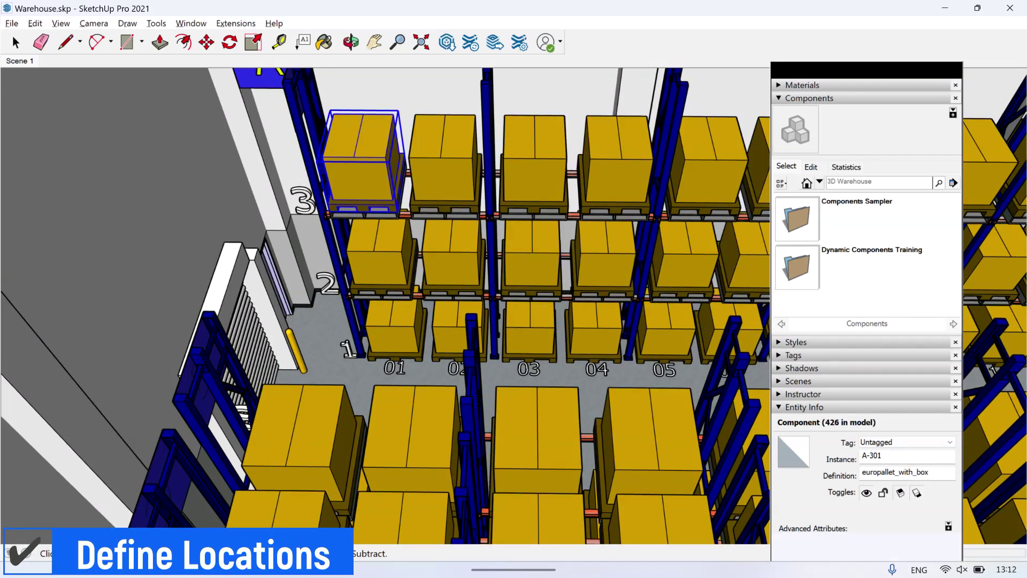
pyautogui.click(449, 341)
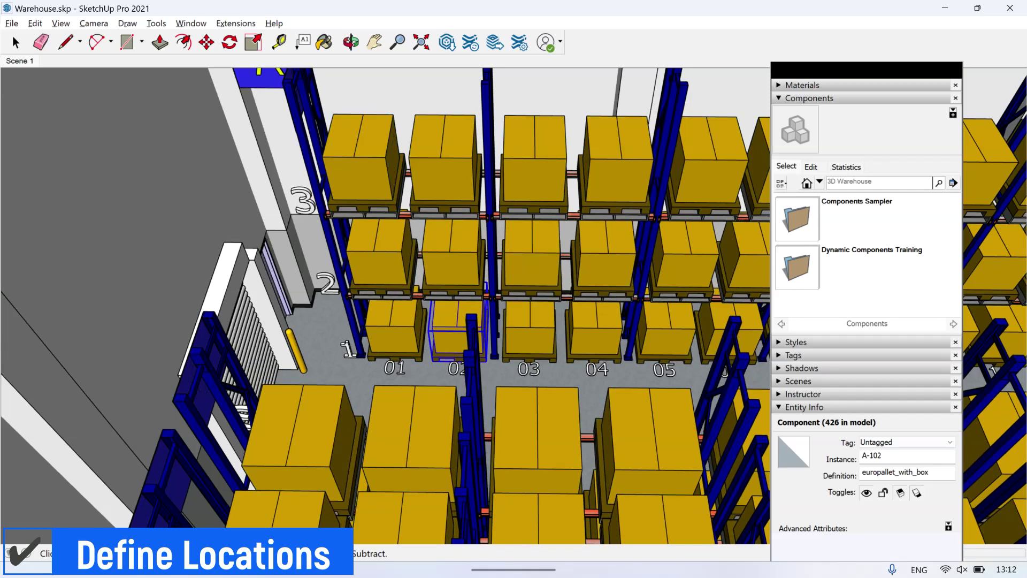
pyautogui.click(452, 265)
pyautogui.hotkey('ctrl', 't')
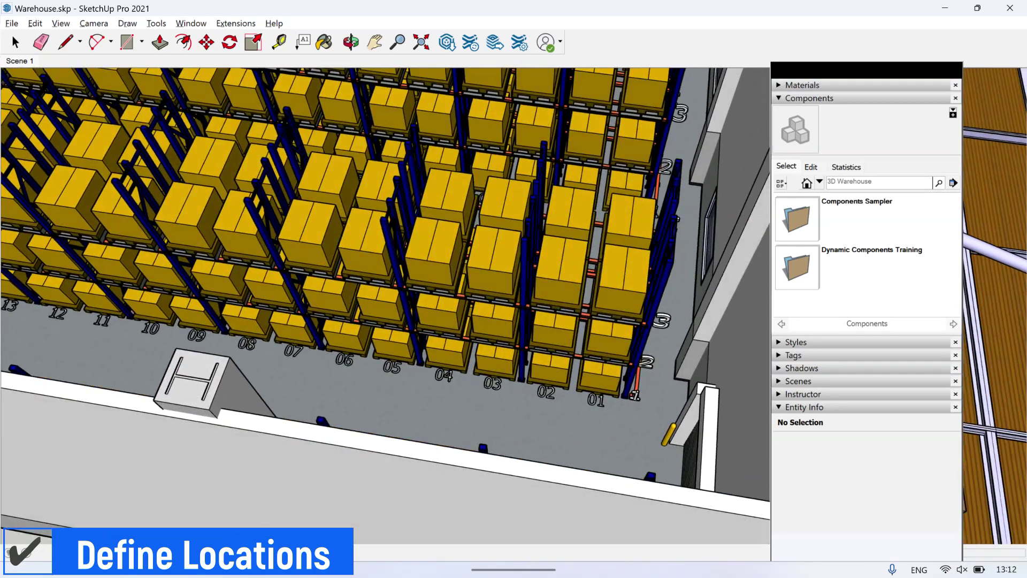
# Check the instance names of the three stacked pallets at position 01 in rack B
pyautogui.click(600, 379)
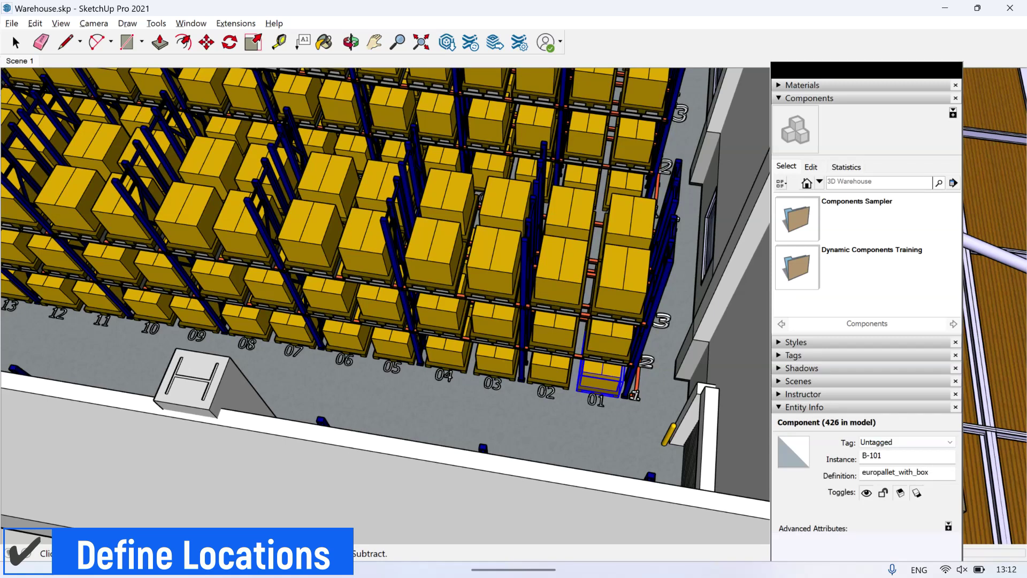
pyautogui.click(610, 343)
pyautogui.click(624, 282)
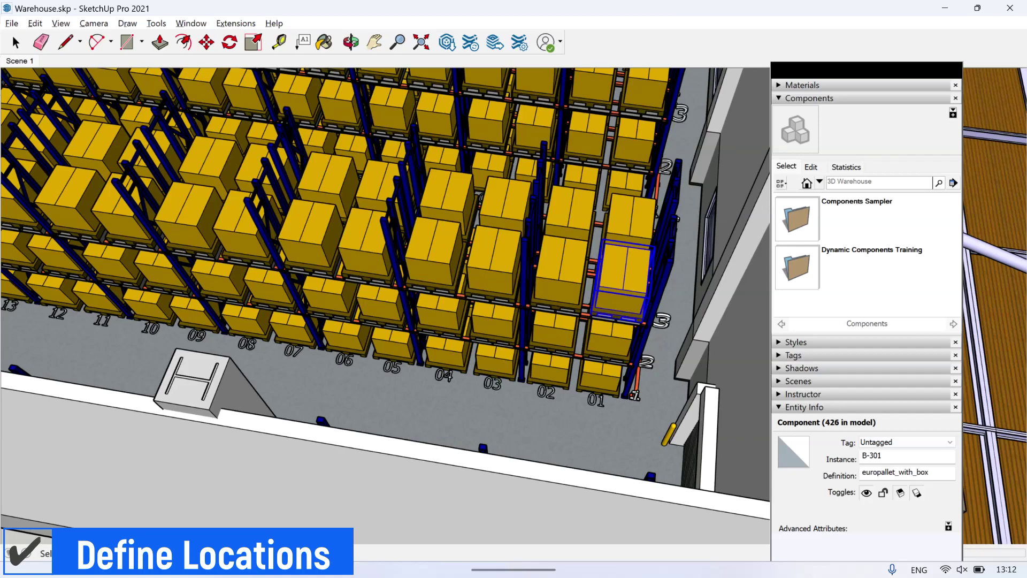
pyautogui.moveTo(623, 281); pyautogui.dragTo(353, 267)
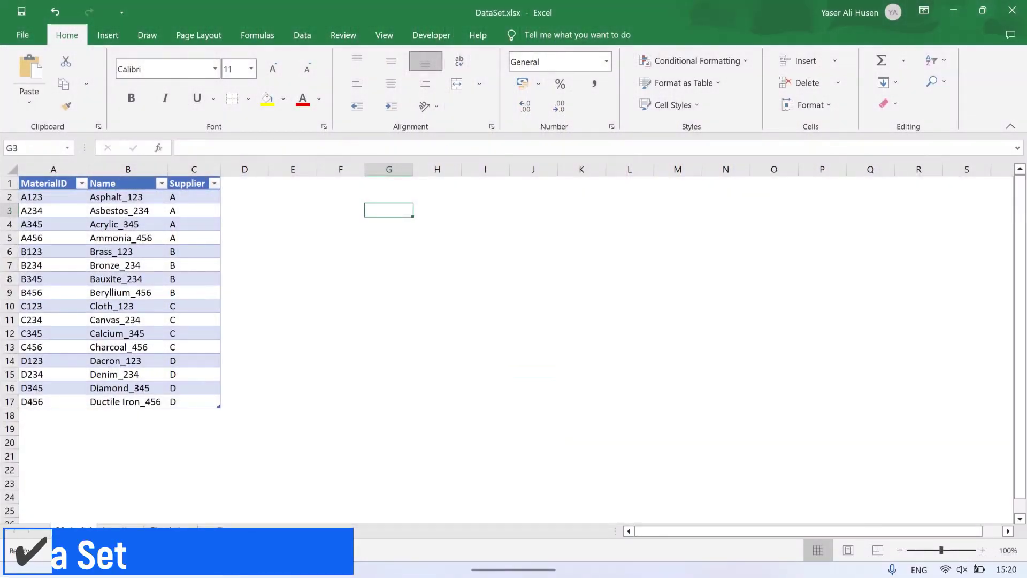
# Switch to DataSet.xlsx in Excel and check the table name and contents of the list of materials and suppliers
pyautogui.click(53, 197)
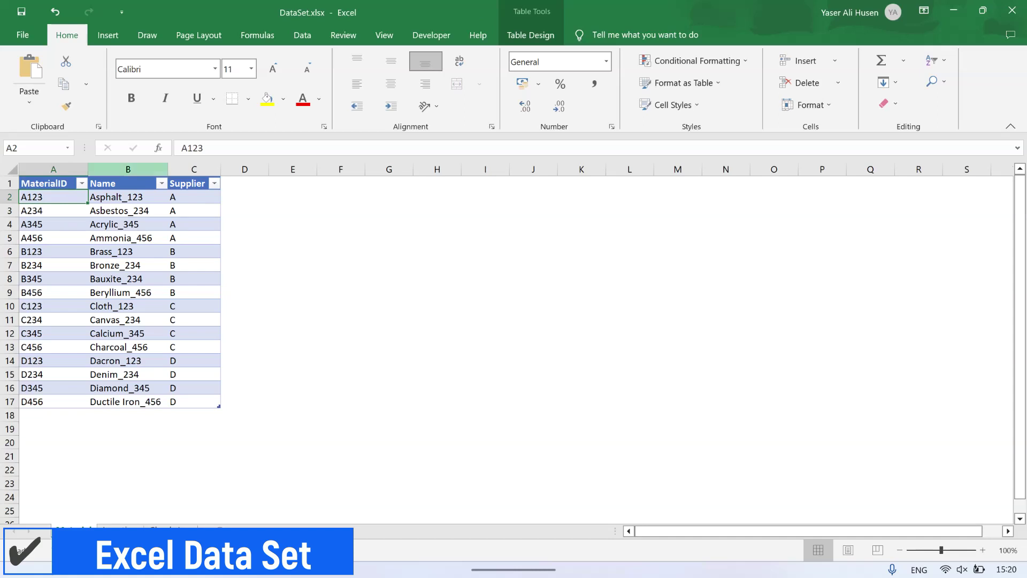
pyautogui.click(530, 34)
pyautogui.click(51, 84)
pyautogui.hotkey('ctrl', 'a')
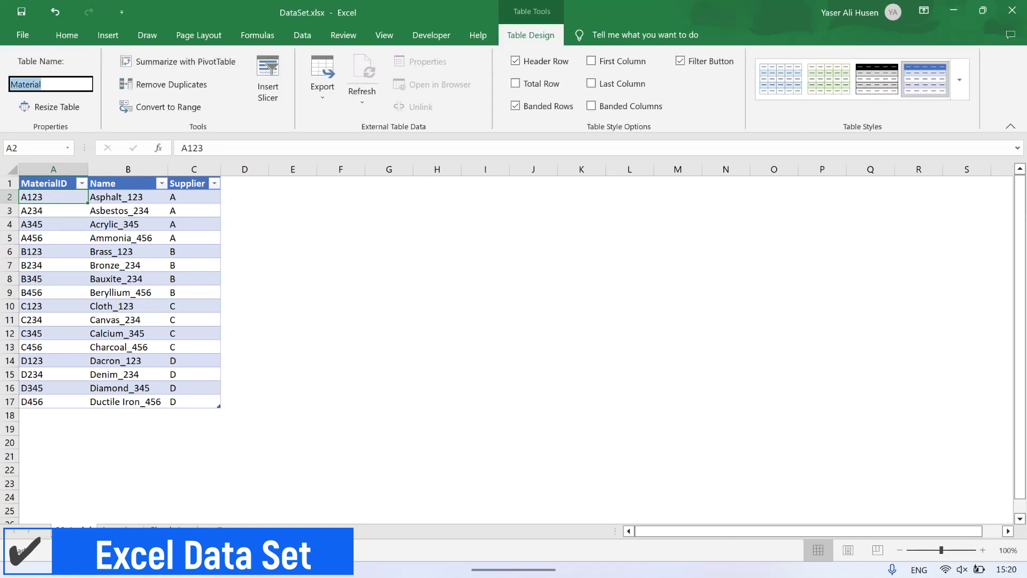
pyautogui.click(293, 266)
pyautogui.moveTo(53, 197); pyautogui.dragTo(194, 402)
pyautogui.click(341, 374)
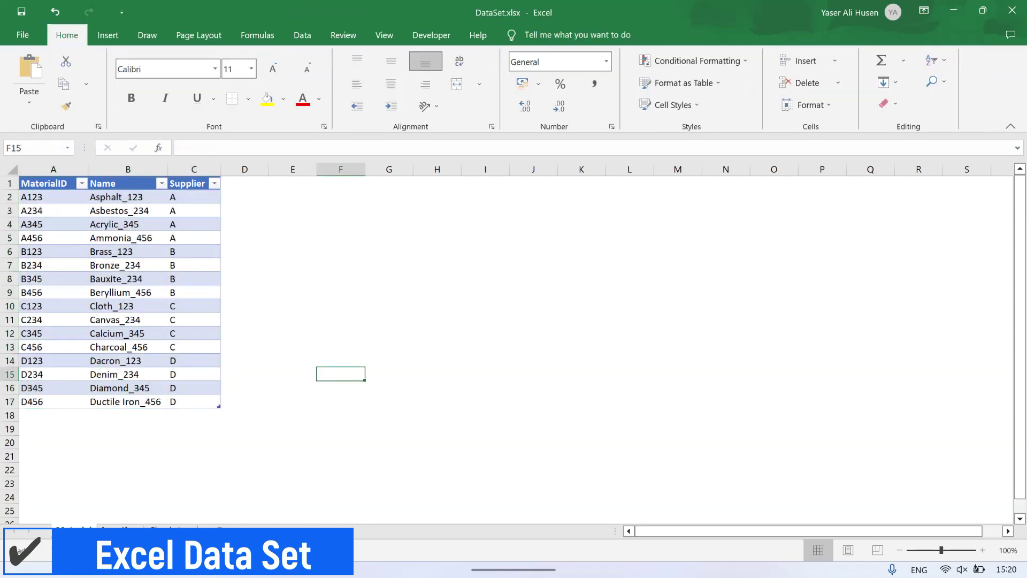
# Go to the sheet of material locations and check the name of its table
pyautogui.click(120, 531)
pyautogui.click(185, 374)
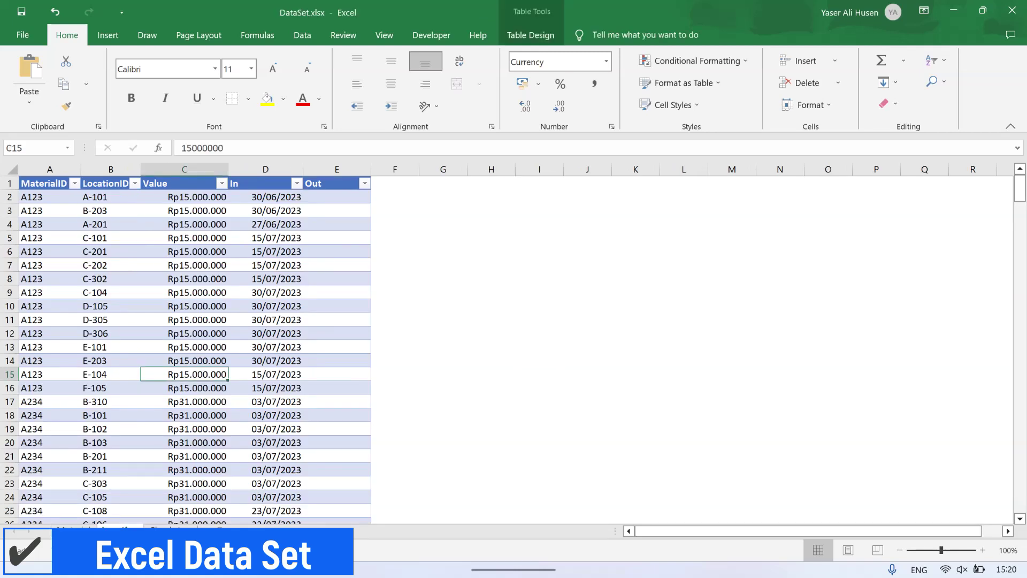
pyautogui.click(531, 36)
pyautogui.click(52, 84)
pyautogui.click(185, 279)
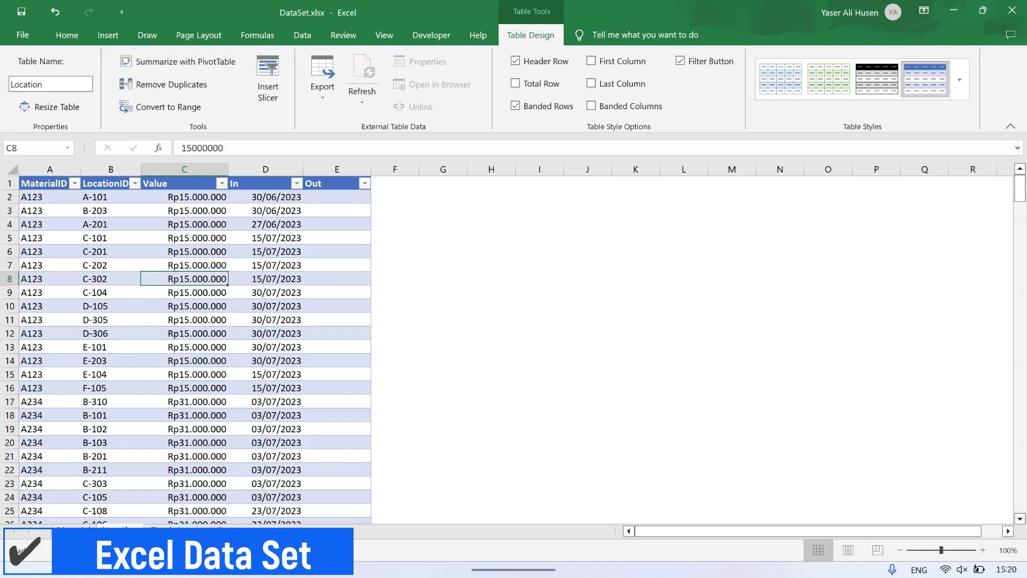
# Examine the MaterialID, LocationID, Value and In columns and review the rows of the location table
pyautogui.click(50, 197)
pyautogui.click(111, 197)
pyautogui.click(185, 197)
pyautogui.click(265, 197)
pyautogui.scroll(-1, 265, 348)
pyautogui.scroll(-20, 196, 348)
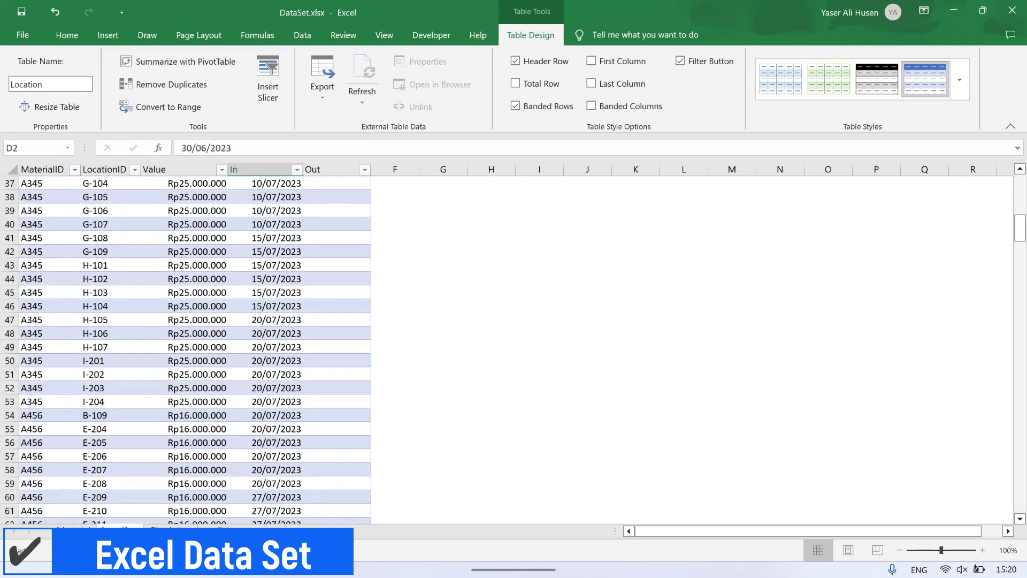
pyautogui.scroll(-15, 195, 347)
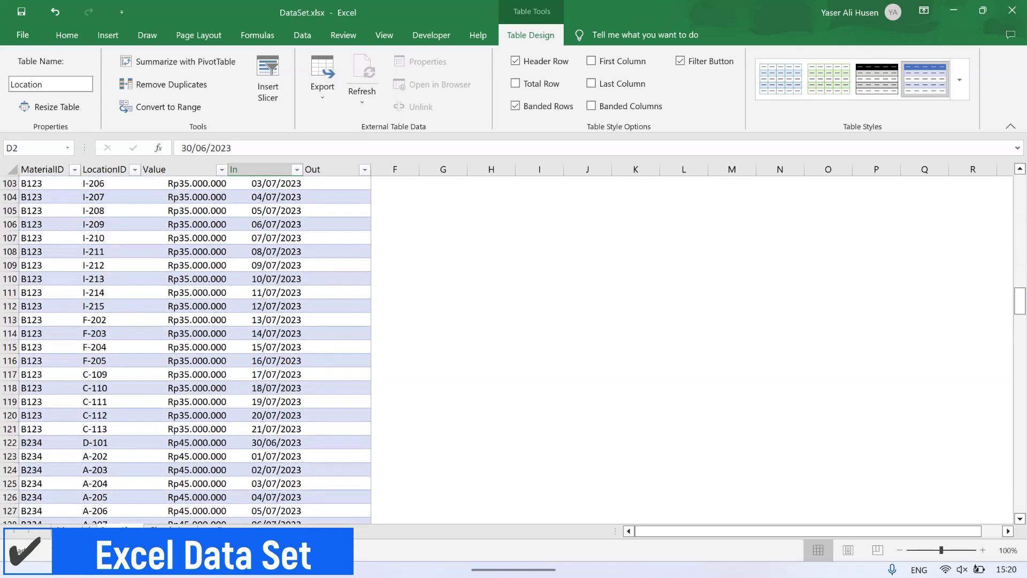
pyautogui.scroll(15, 195, 348)
pyautogui.scroll(20, 195, 348)
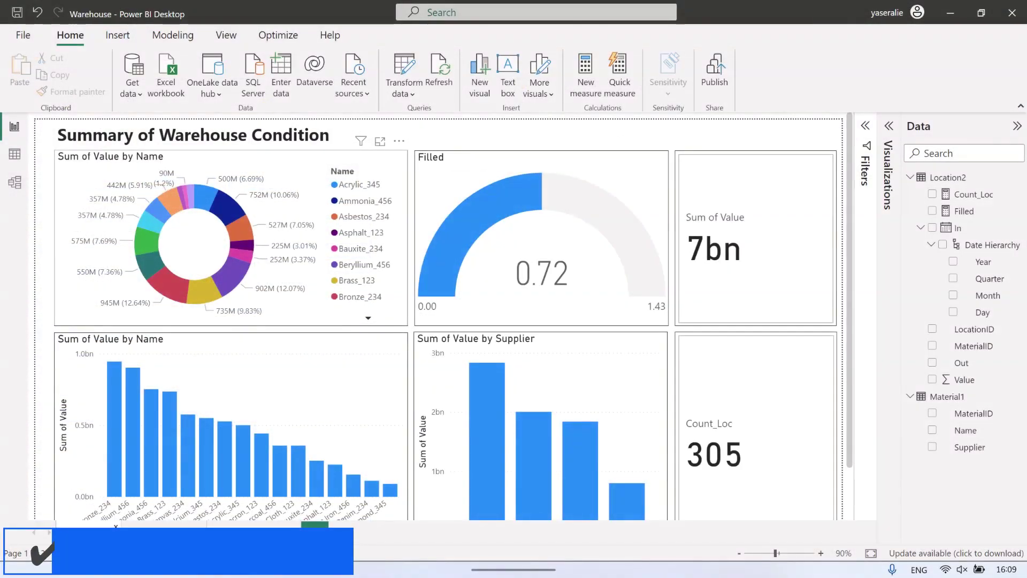
# Switch to Power BI Desktop and examine the charts on the Summary page of the Warehouse report
pyautogui.moveTo(455, 235)
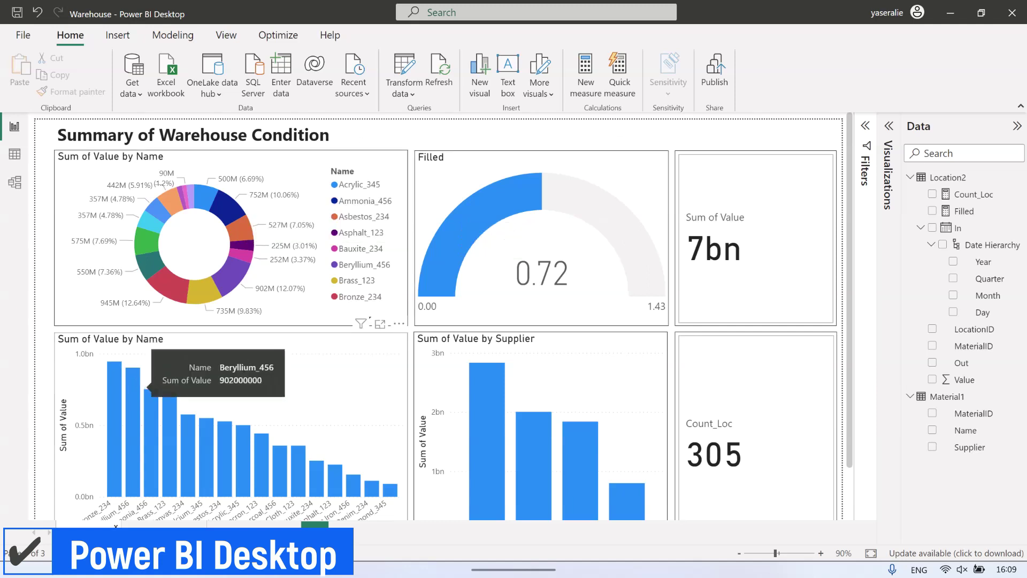
pyautogui.moveTo(506, 423)
pyautogui.scroll(-1, 444, 316)
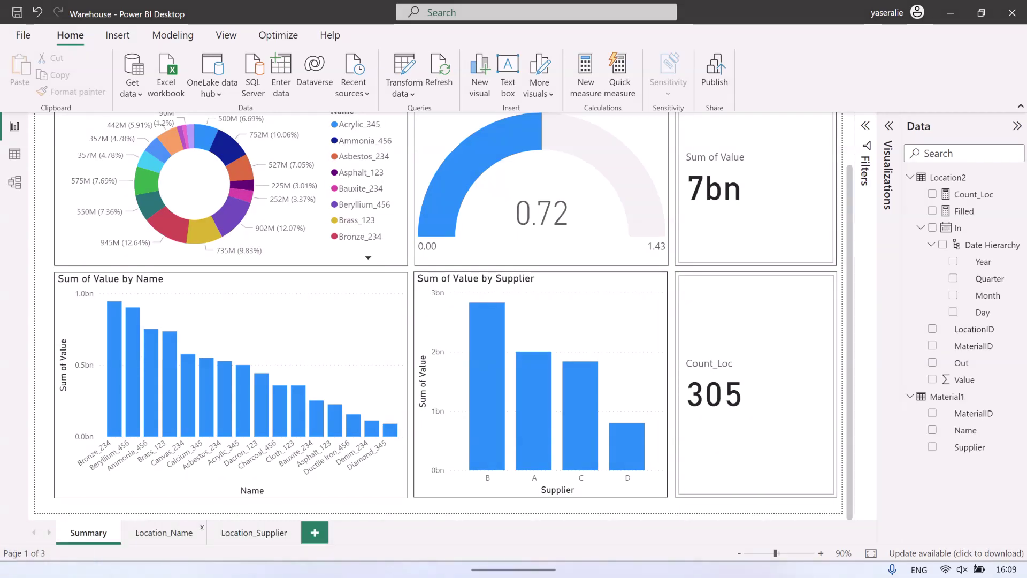
# On the Location_Name page, clear the Asbestos_234 name filter and check the fields assigned to the 3D warehouse visual
pyautogui.click(163, 533)
pyautogui.moveTo(604, 299); pyautogui.dragTo(471, 335)
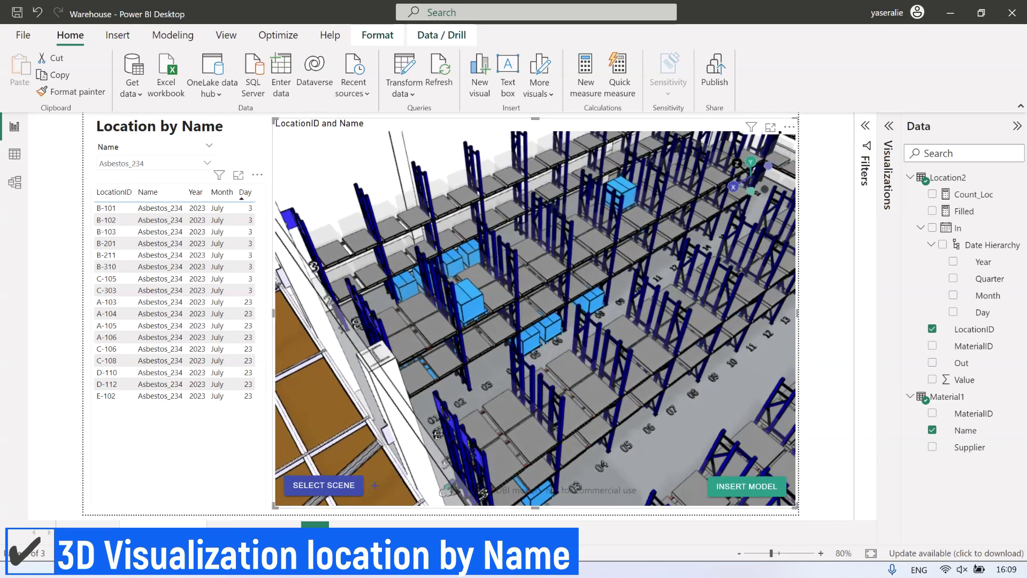
pyautogui.click(207, 163)
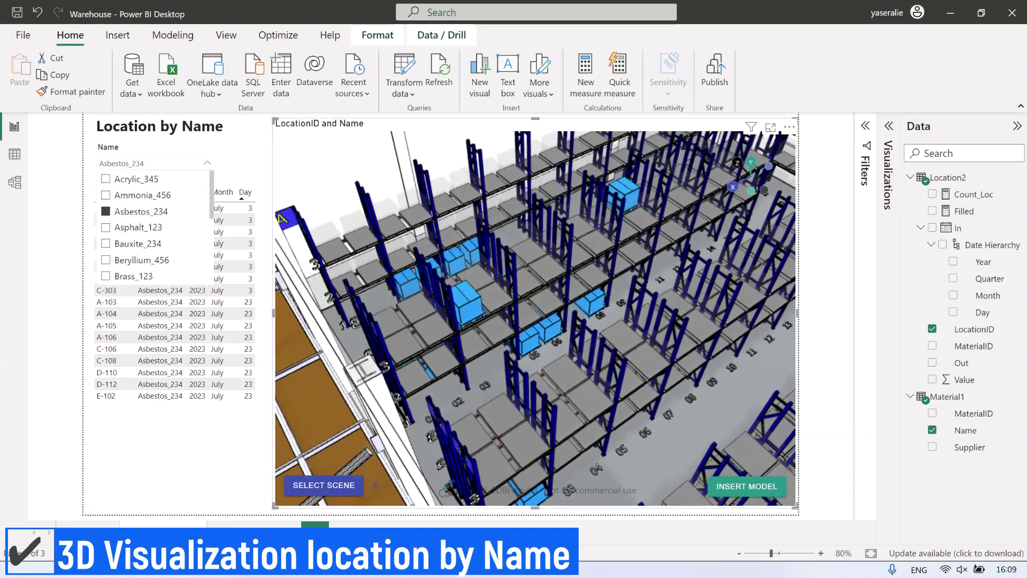
pyautogui.click(106, 211)
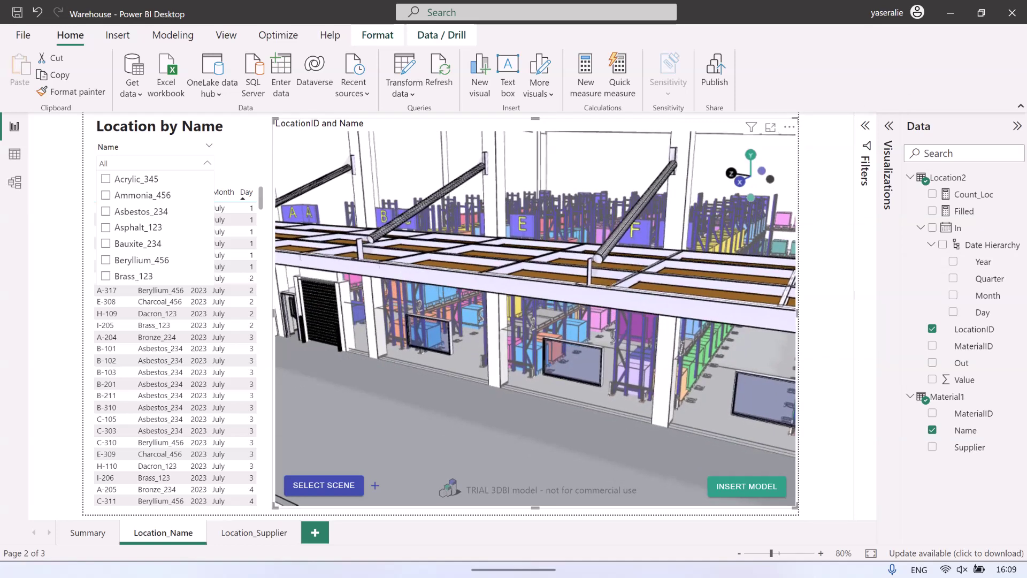
pyautogui.click(889, 126)
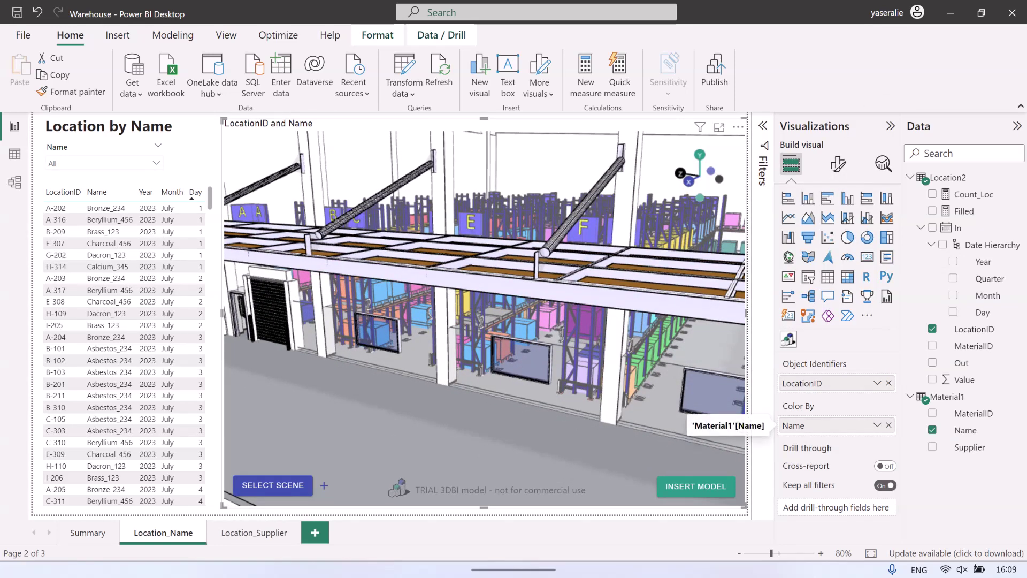
pyautogui.click(890, 126)
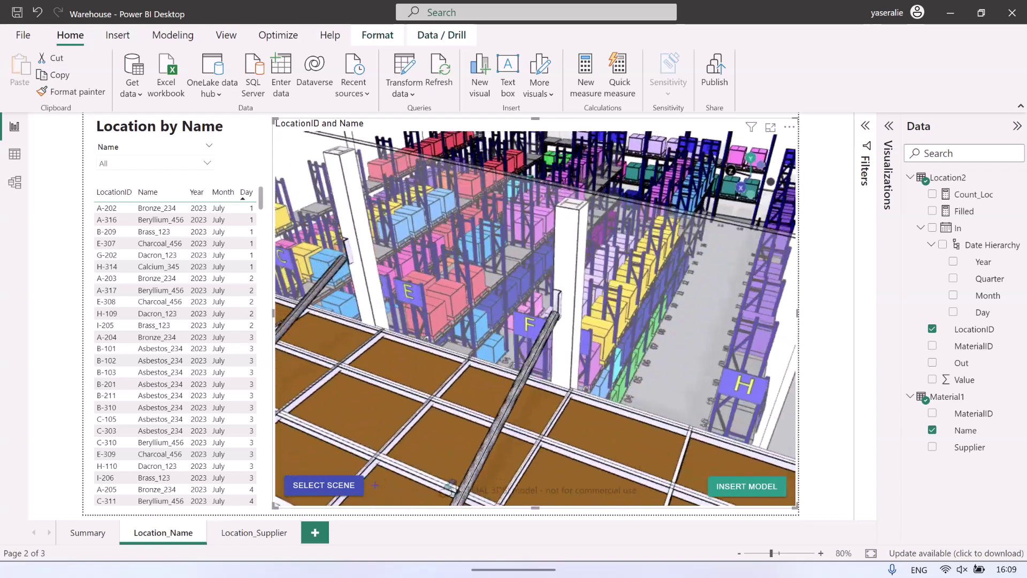
# Filter the 3D warehouse visual to Asbestos_234, examine its pallet locations, and restore the display of all materials
pyautogui.click(207, 162)
pyautogui.click(133, 211)
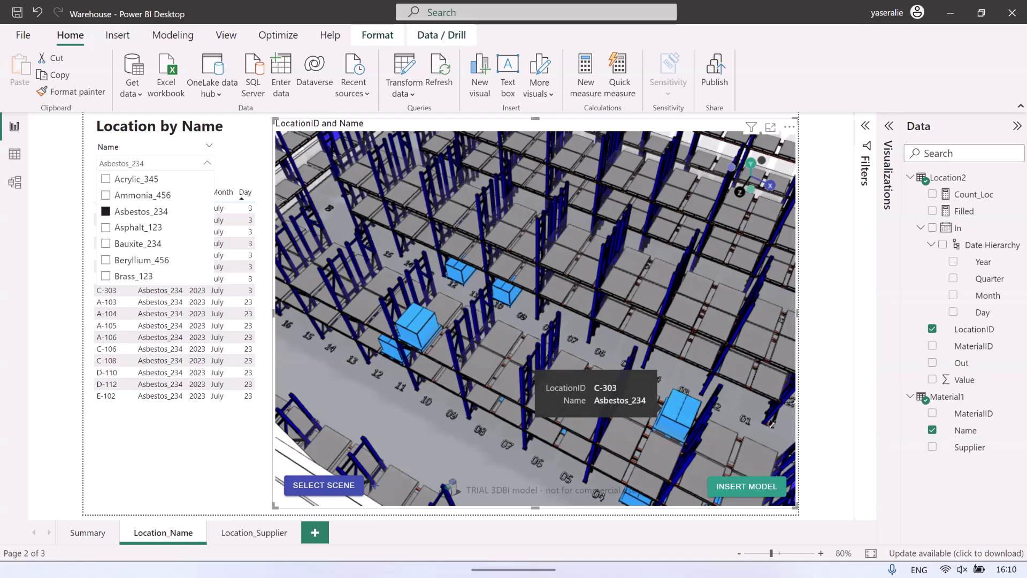
pyautogui.click(106, 211)
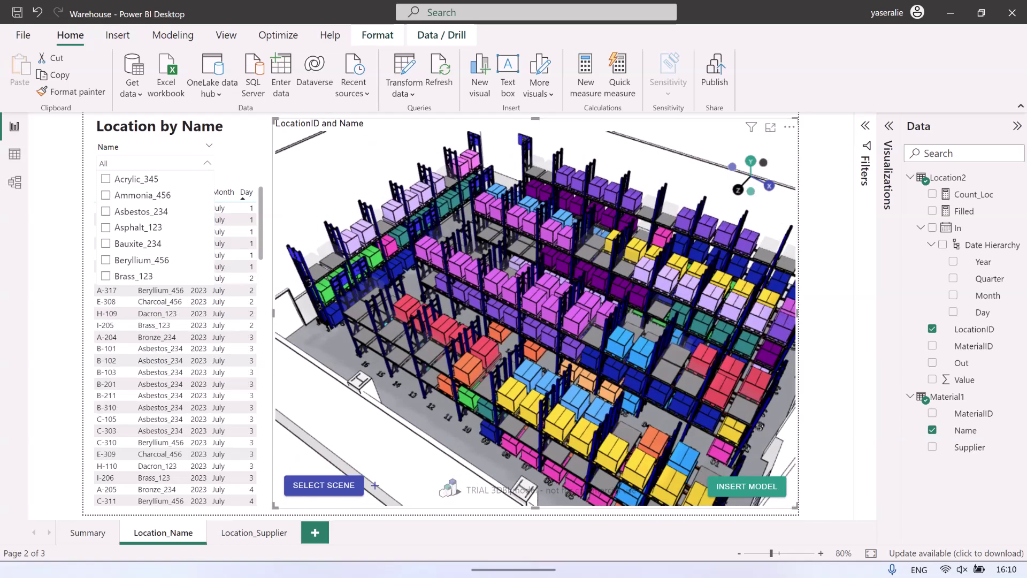
pyautogui.moveTo(536, 321); pyautogui.dragTo(540, 312)
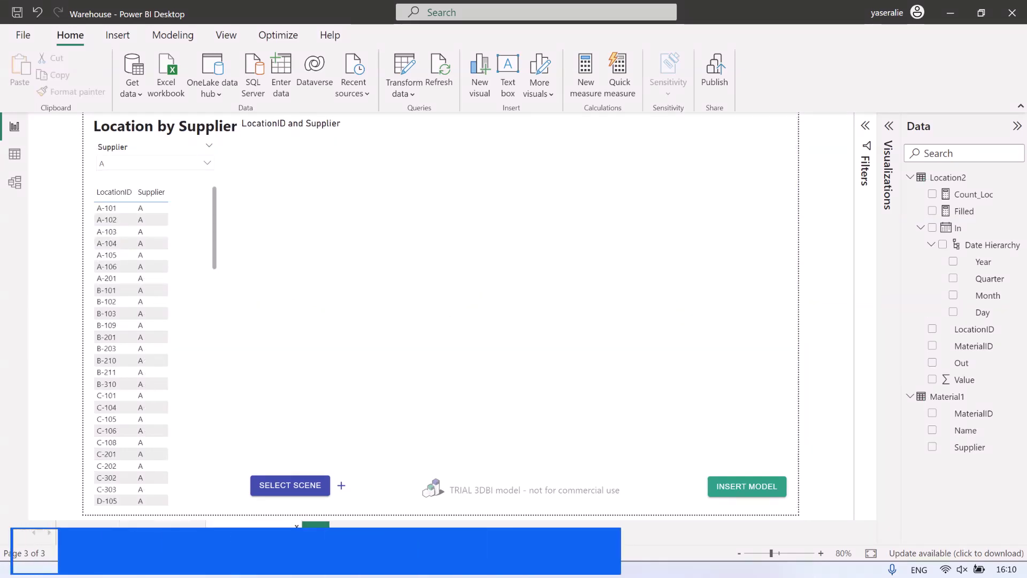
# On the Location_Supplier page, clear the supplier A filter and check the fields assigned to the 3D visual
pyautogui.moveTo(519, 311); pyautogui.dragTo(416, 329)
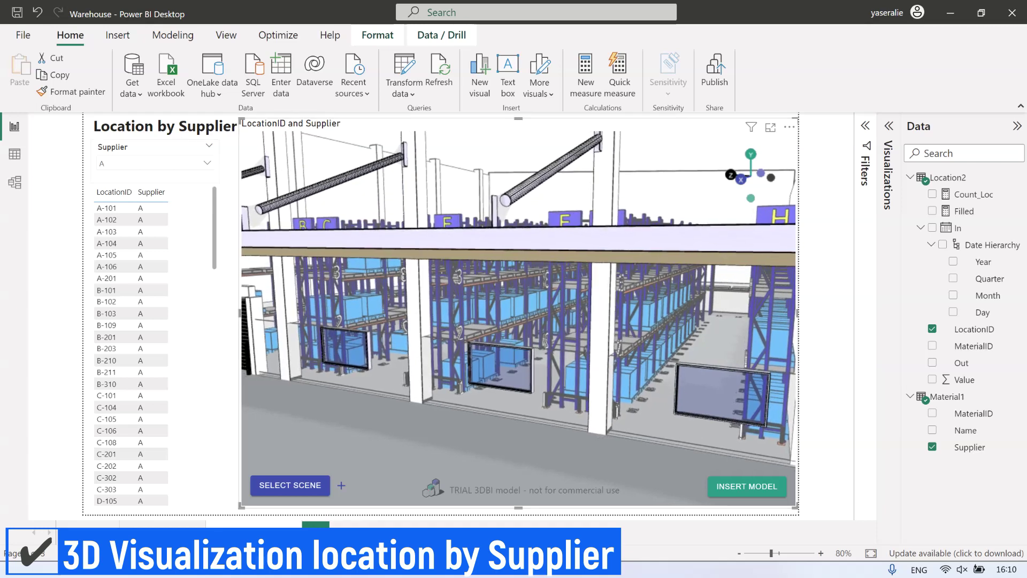
pyautogui.click(207, 163)
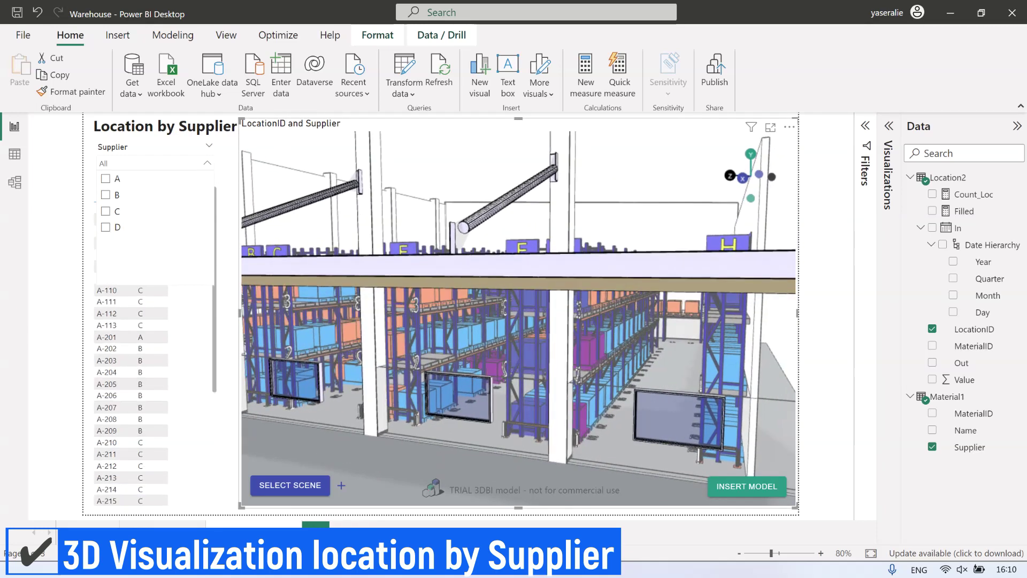
pyautogui.click(889, 126)
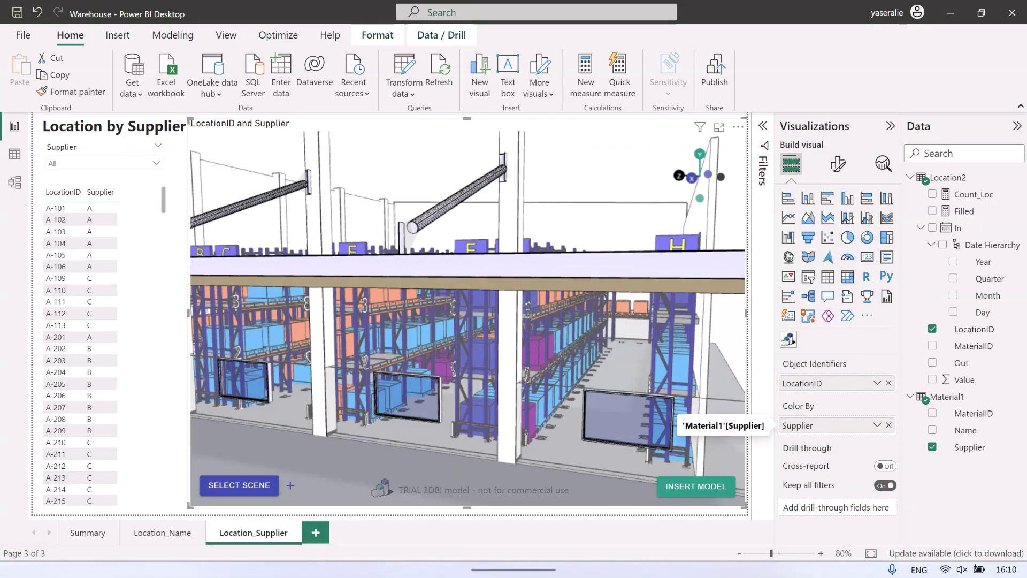
pyautogui.click(891, 125)
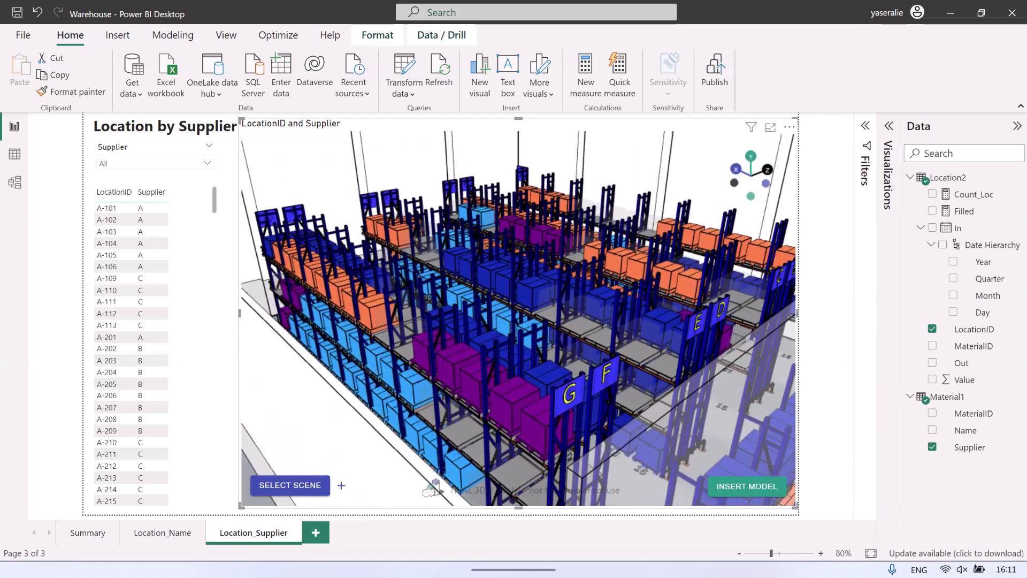
# Examine the colored pallets in the 3D visual and open the Supplier filter's options
pyautogui.moveTo(533, 416)
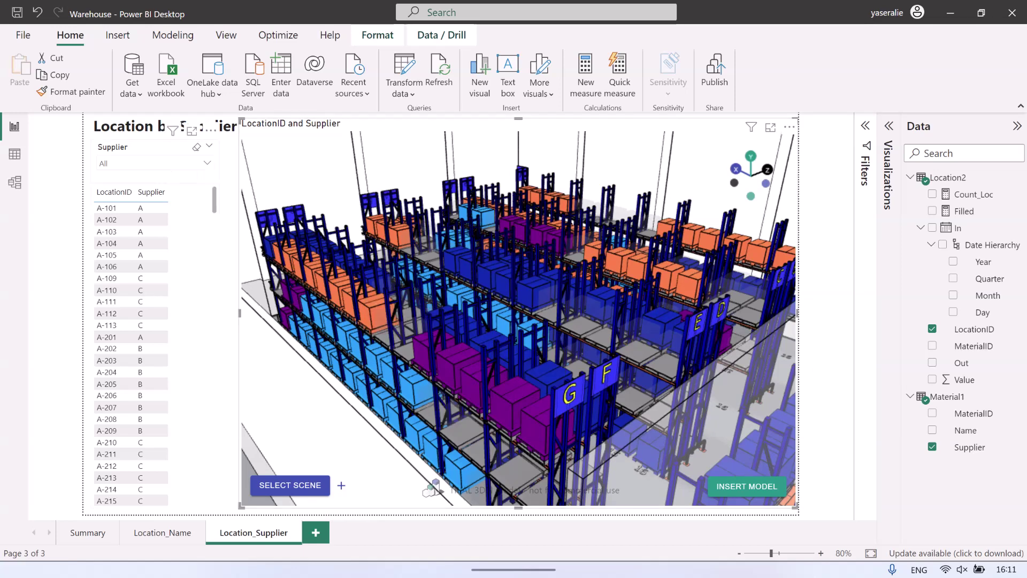
pyautogui.click(208, 163)
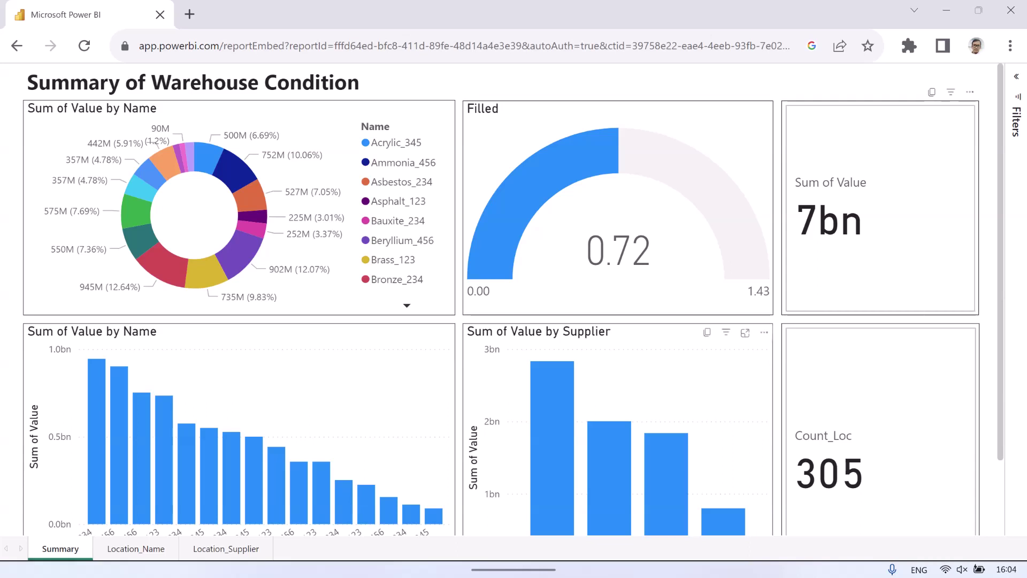
# Switch to the published report in the browser and examine the charts on its Summary page
pyautogui.scroll(-2, 557, 418)
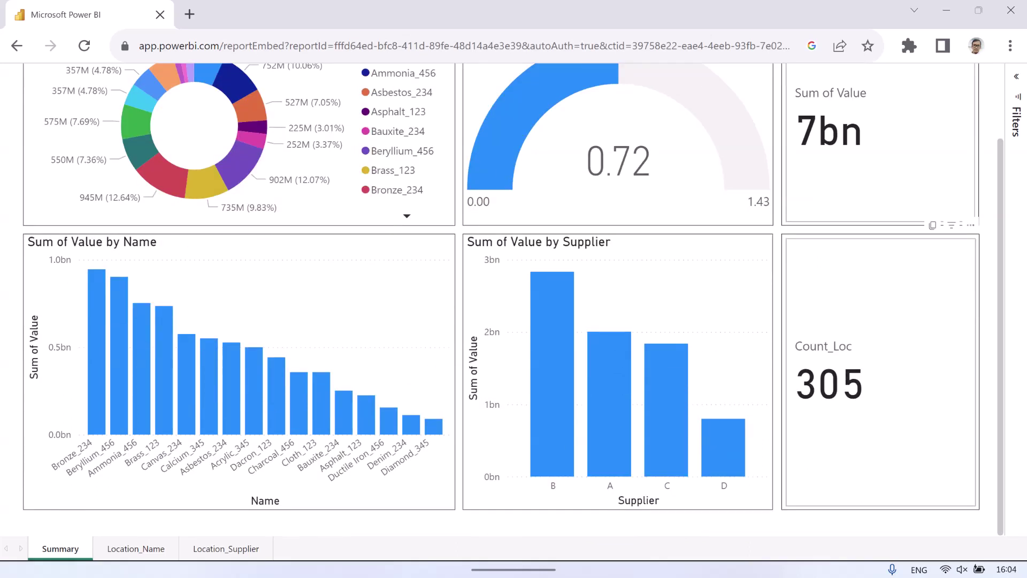
pyautogui.scroll(2, 508, 300)
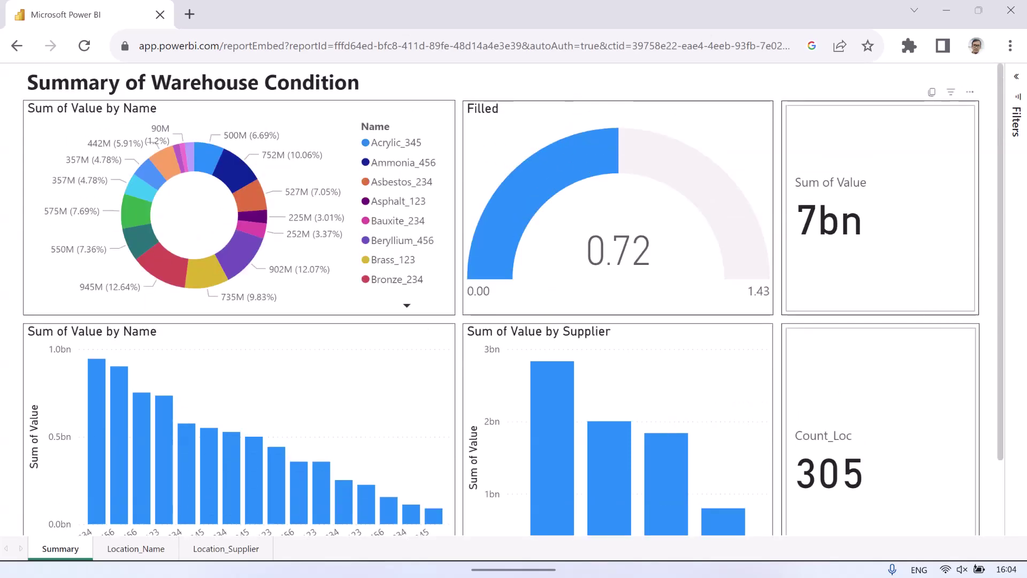
# On the Location_Name page, filter the 3D visual successively to Acrylic_345, Bauxite_234, Beryllium_456 and Brass_123 to view each material's locations
pyautogui.click(136, 549)
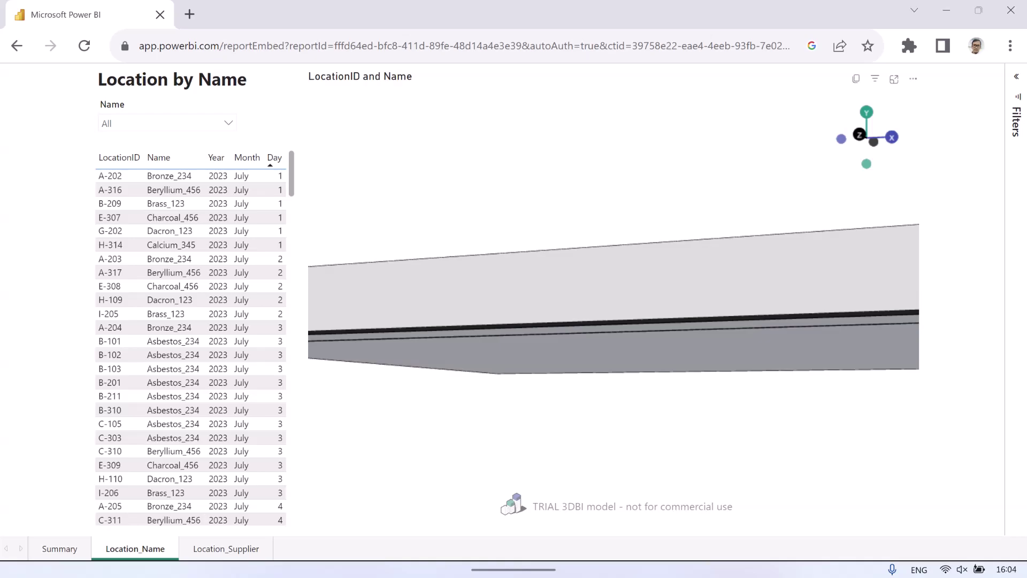
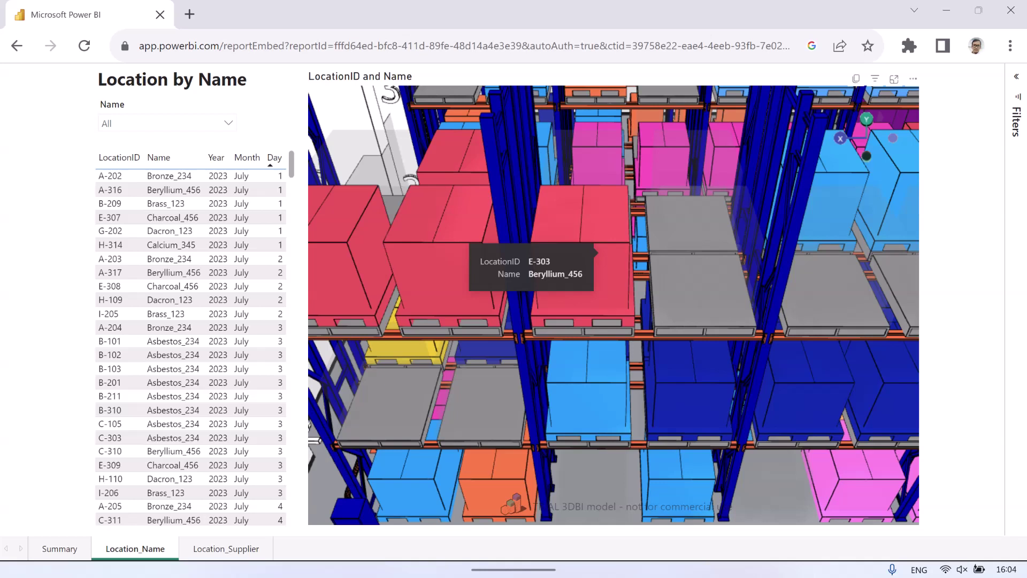
pyautogui.click(229, 124)
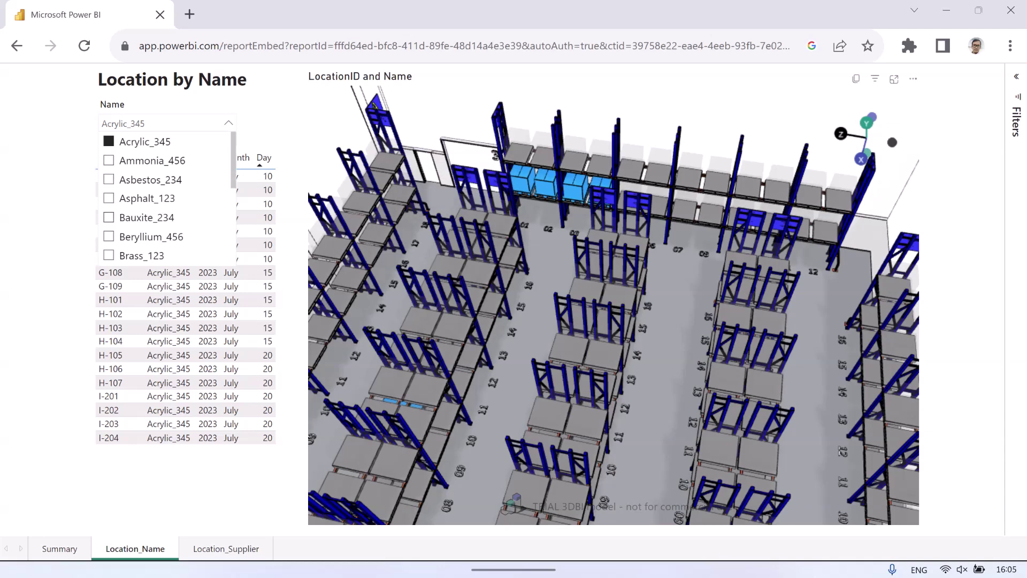
pyautogui.click(109, 218)
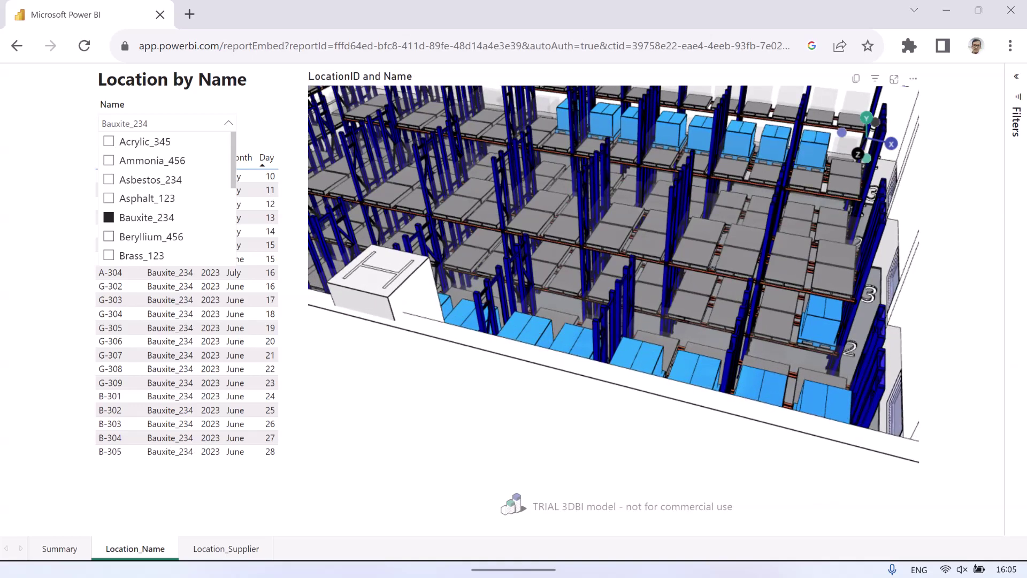
pyautogui.click(109, 237)
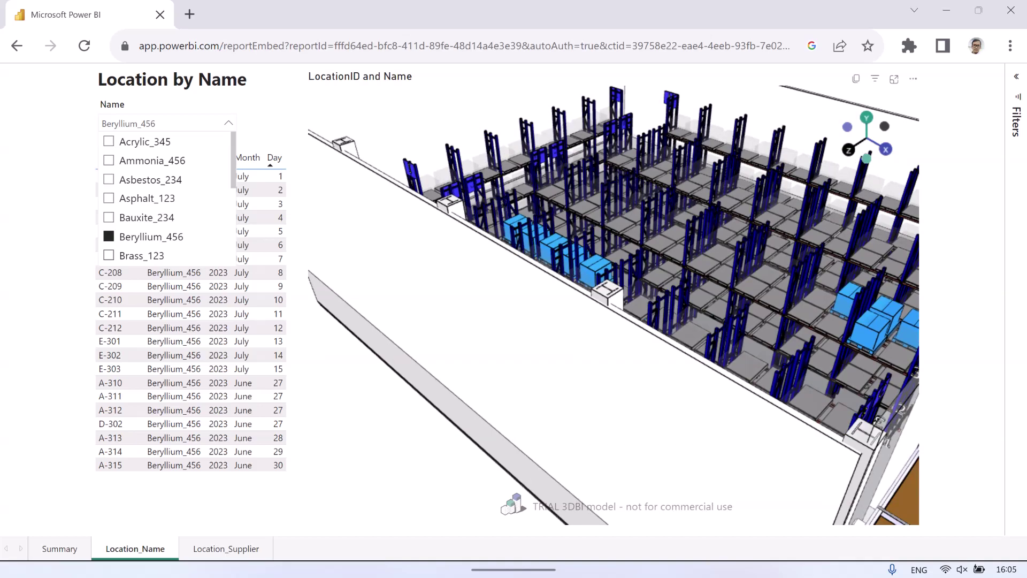
pyautogui.click(109, 255)
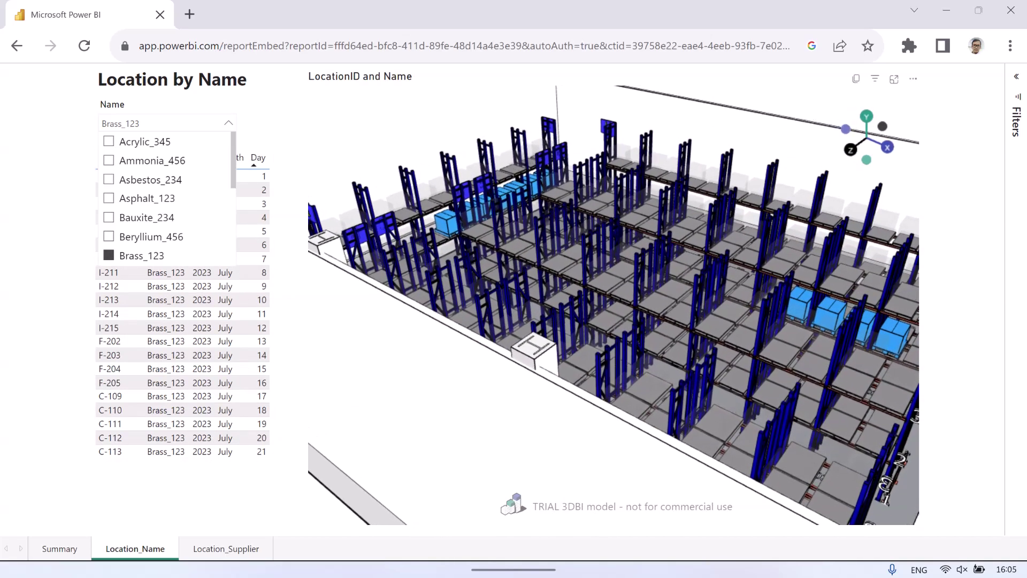
# Filter the report to Asbestos_234, locate pallet B-101 in the 3D visual, and restore the display of all materials
pyautogui.click(109, 179)
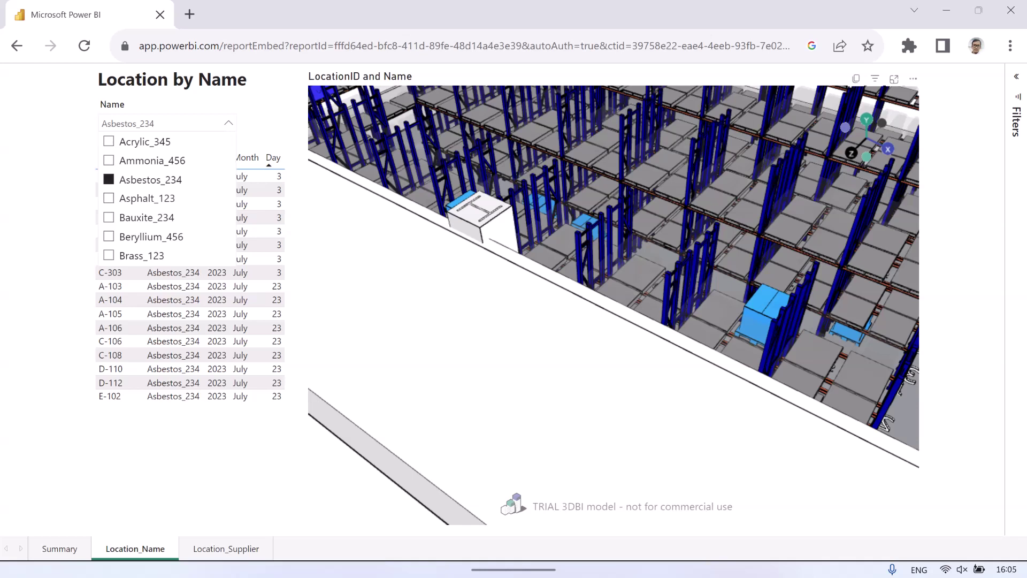
pyautogui.scroll(-4, 126, 236)
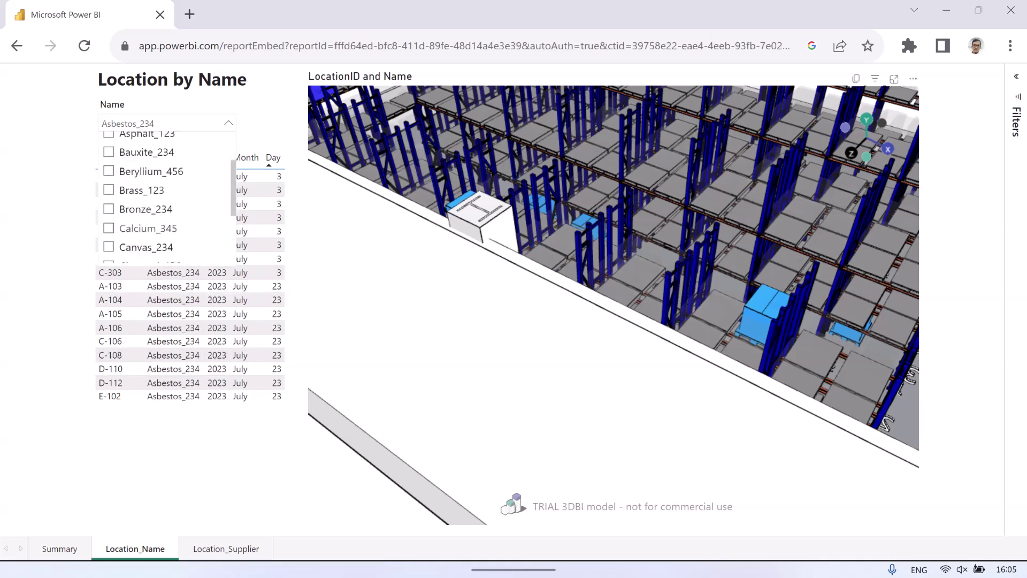
pyautogui.click(176, 436)
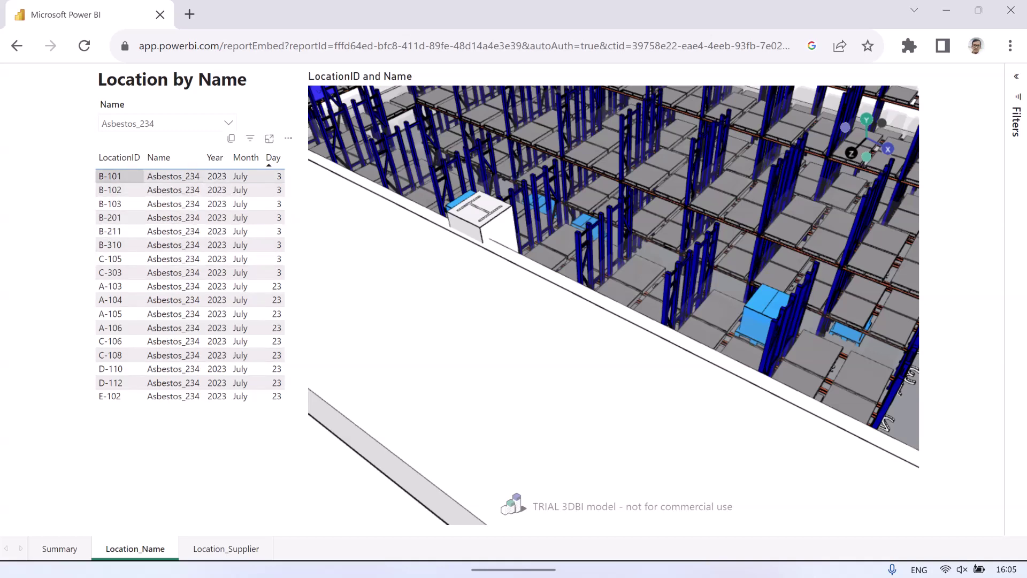
pyautogui.click(115, 176)
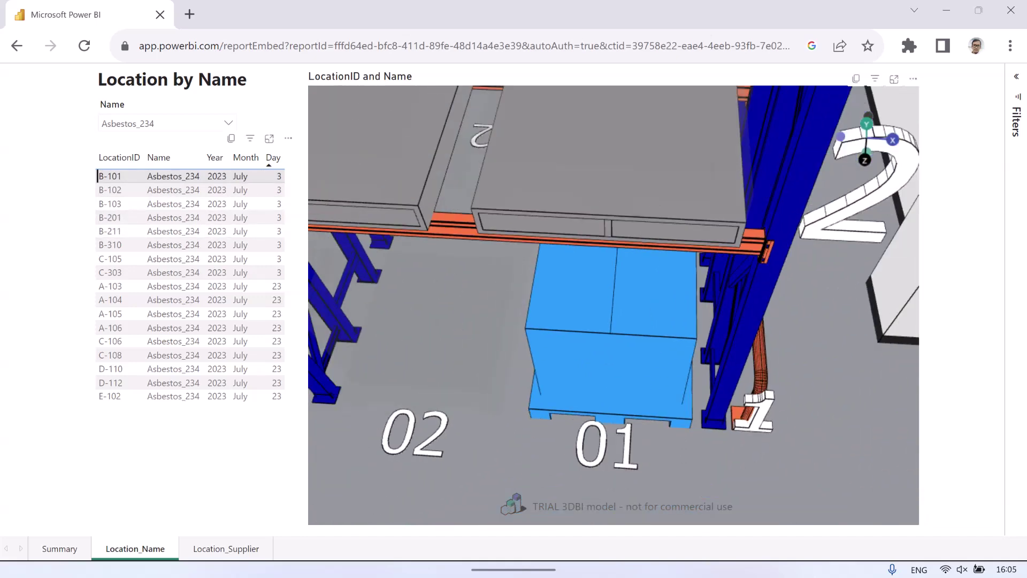
pyautogui.moveTo(568, 326)
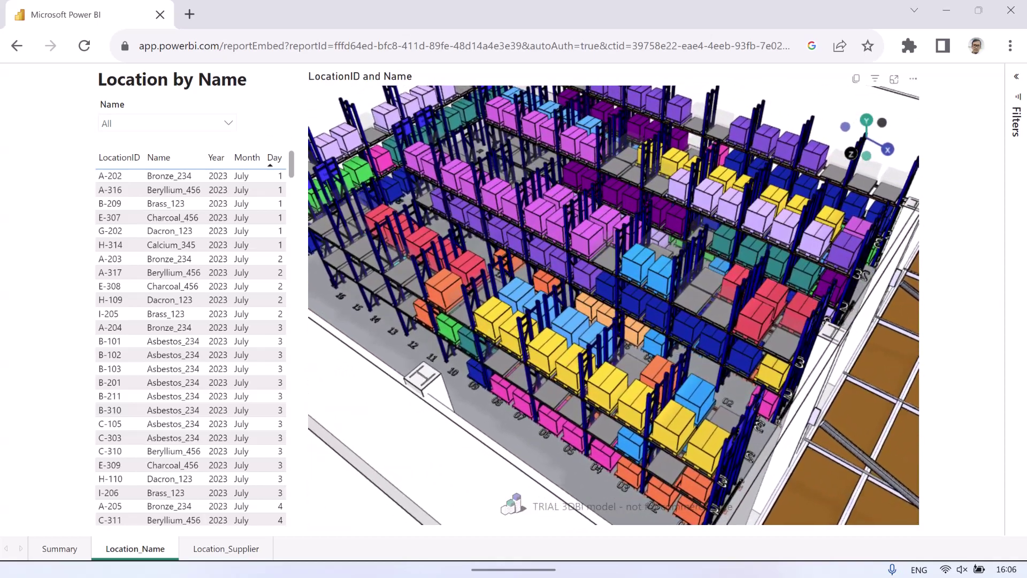
pyautogui.moveTo(587, 242)
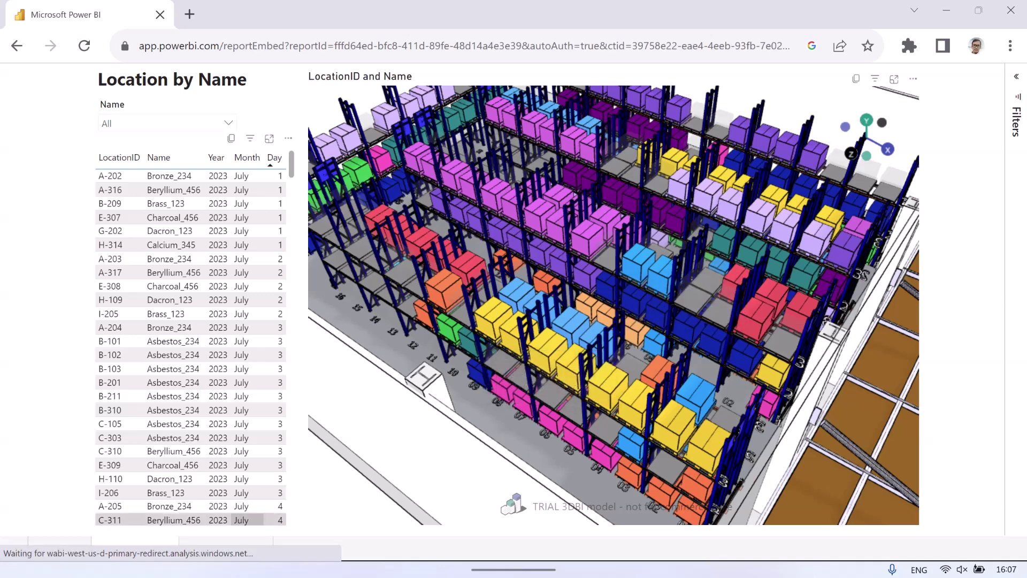
# On the Location_Supplier page, examine the warehouse pallets in 3D and filter them to supplier A
pyautogui.click(225, 549)
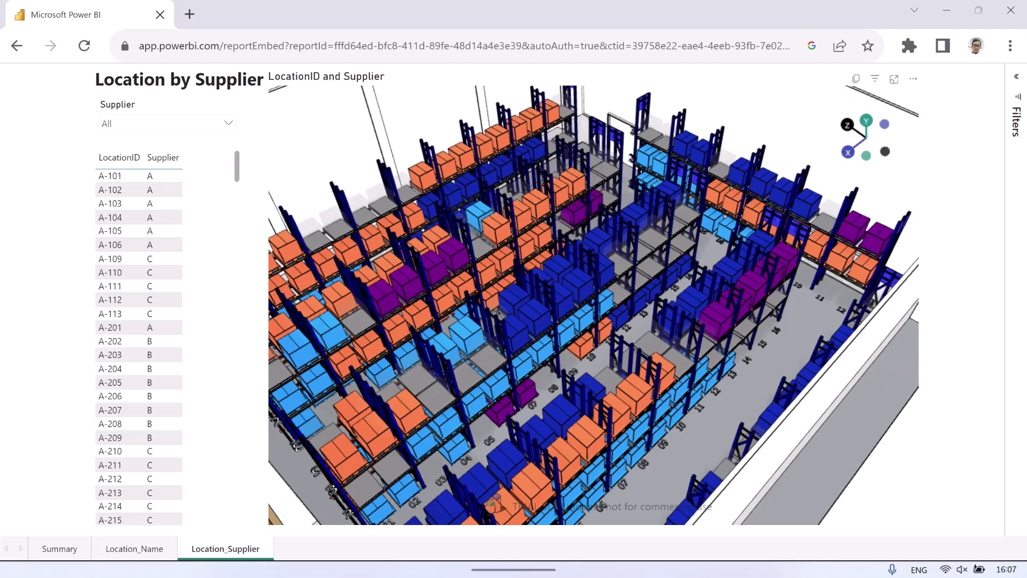
pyautogui.moveTo(542, 320)
pyautogui.moveTo(647, 157)
pyautogui.click(227, 124)
pyautogui.click(109, 141)
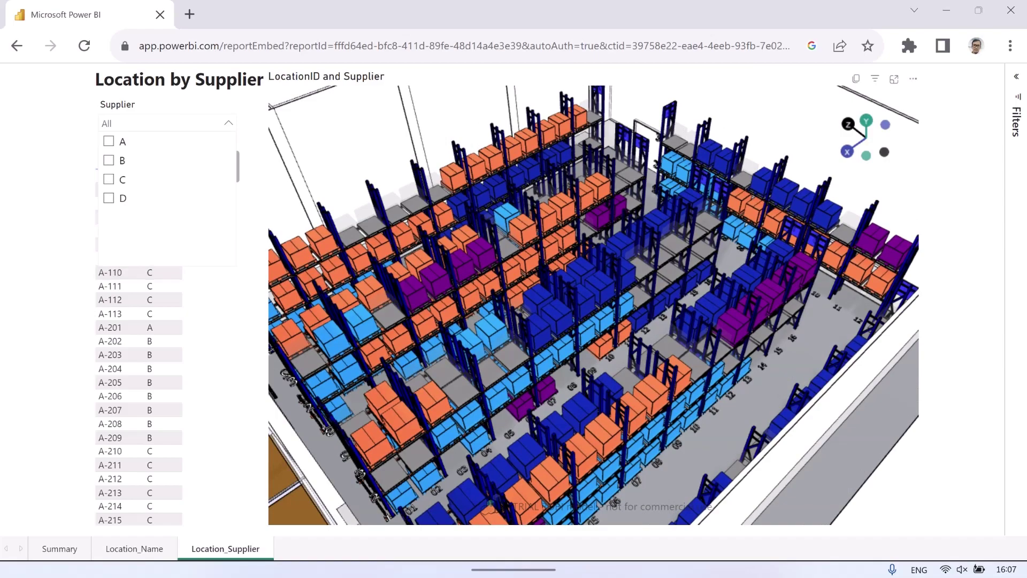
# With all suppliers shown, inspect the pallets up close, view supplier B's locations alone, and clear the supplier filter
pyautogui.moveTo(525, 327); pyautogui.dragTo(677, 300)
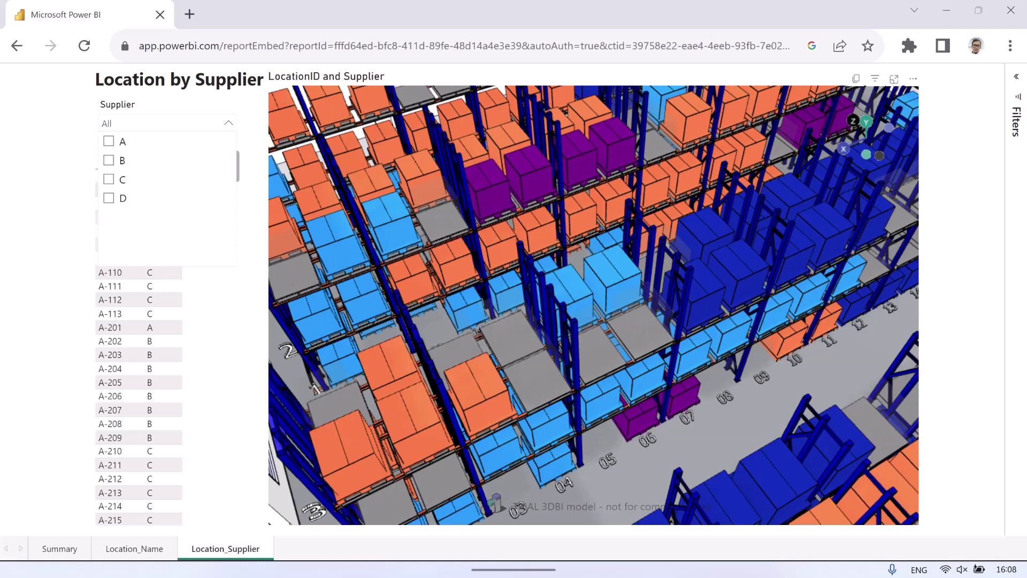
pyautogui.moveTo(501, 242)
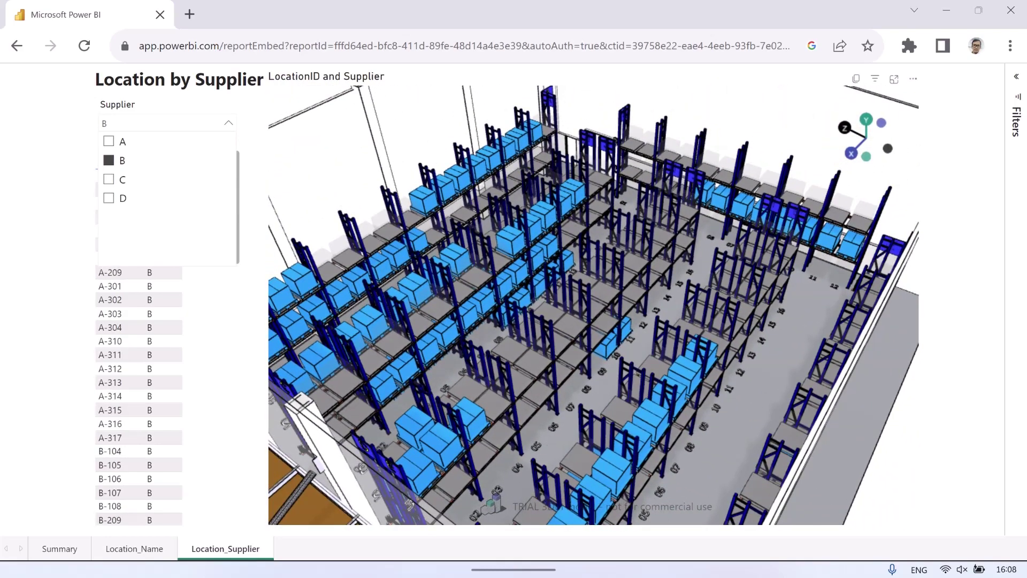
pyautogui.click(109, 161)
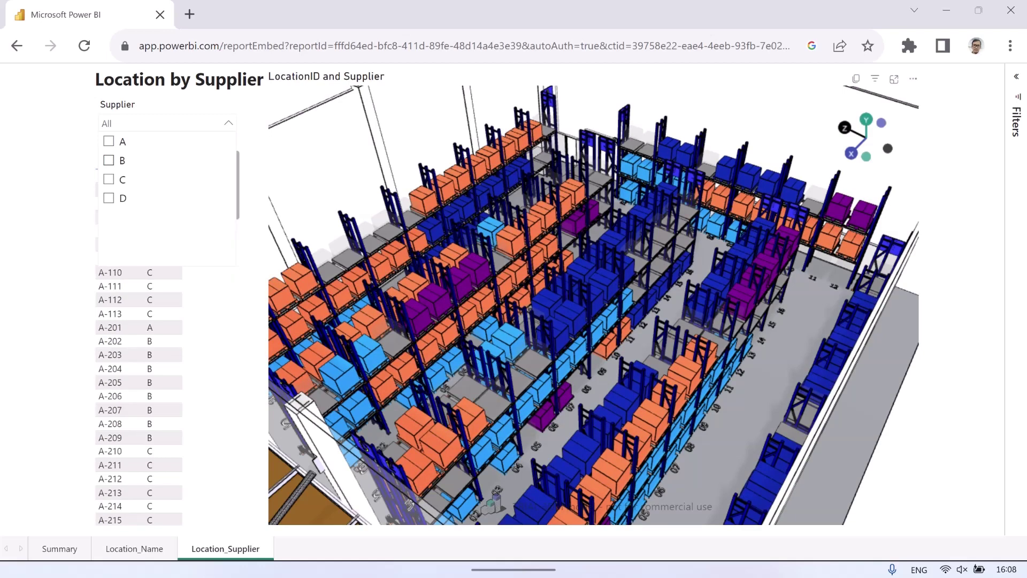